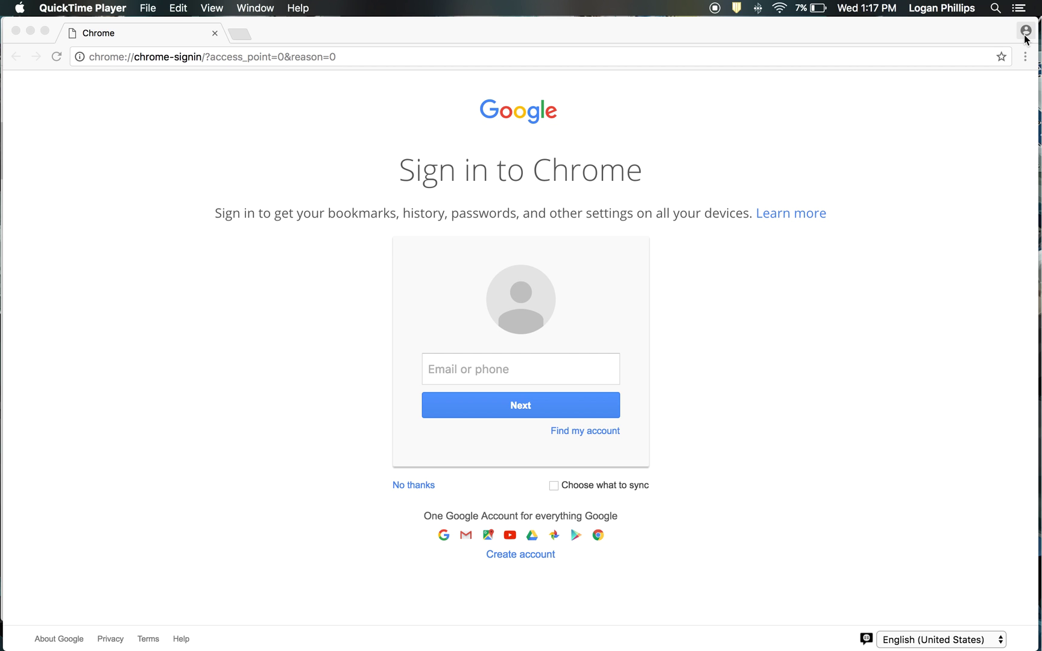
# Enter the school account email, fixing the domain typo, and continue to the password step
pyautogui.click(453, 365)
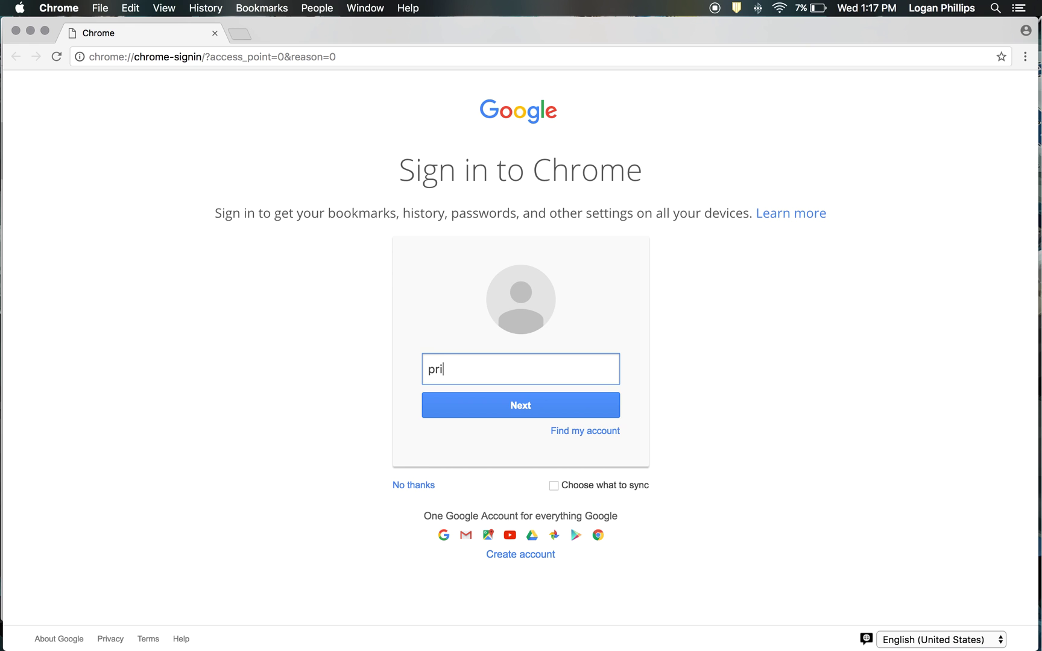
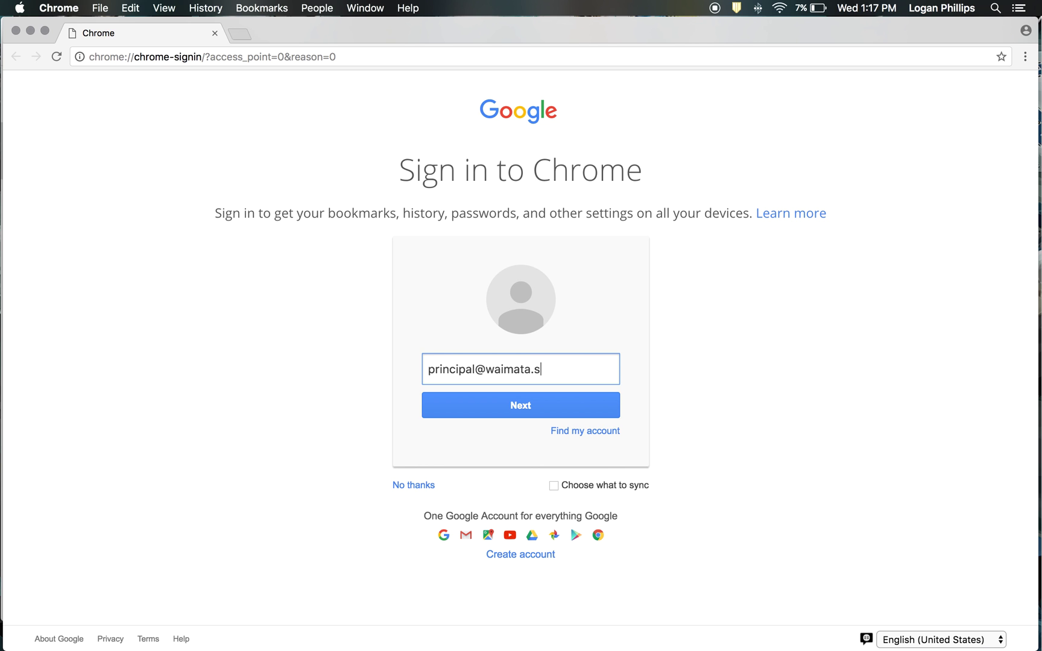
pyautogui.click(521, 404)
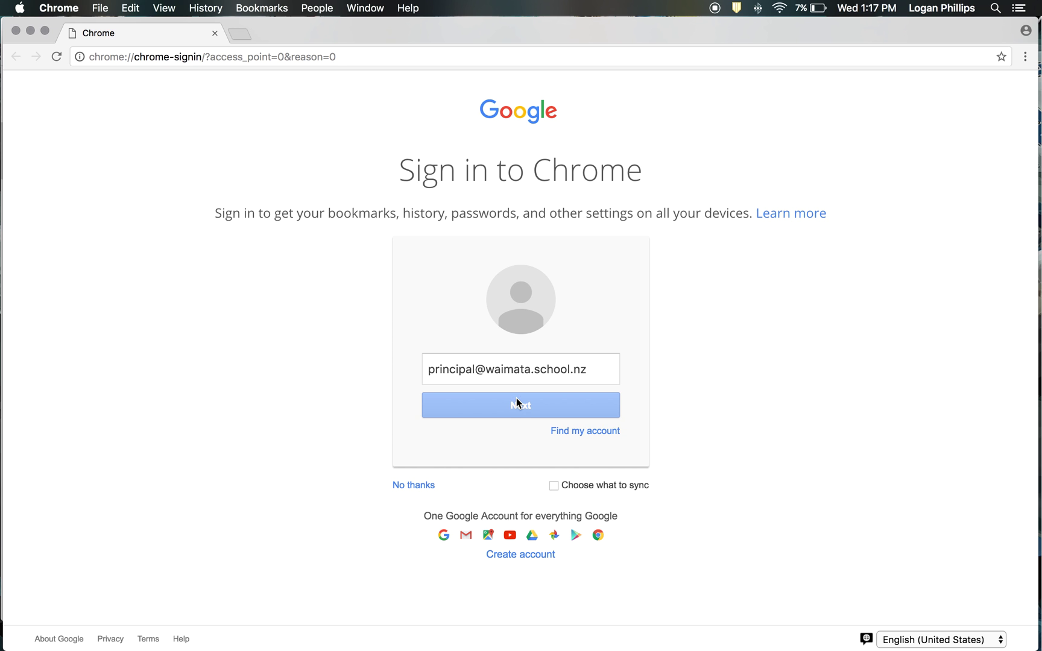
# Sign in with the account password, link existing Chrome data, and dismiss the confirmation
pyautogui.write('•••••••••')
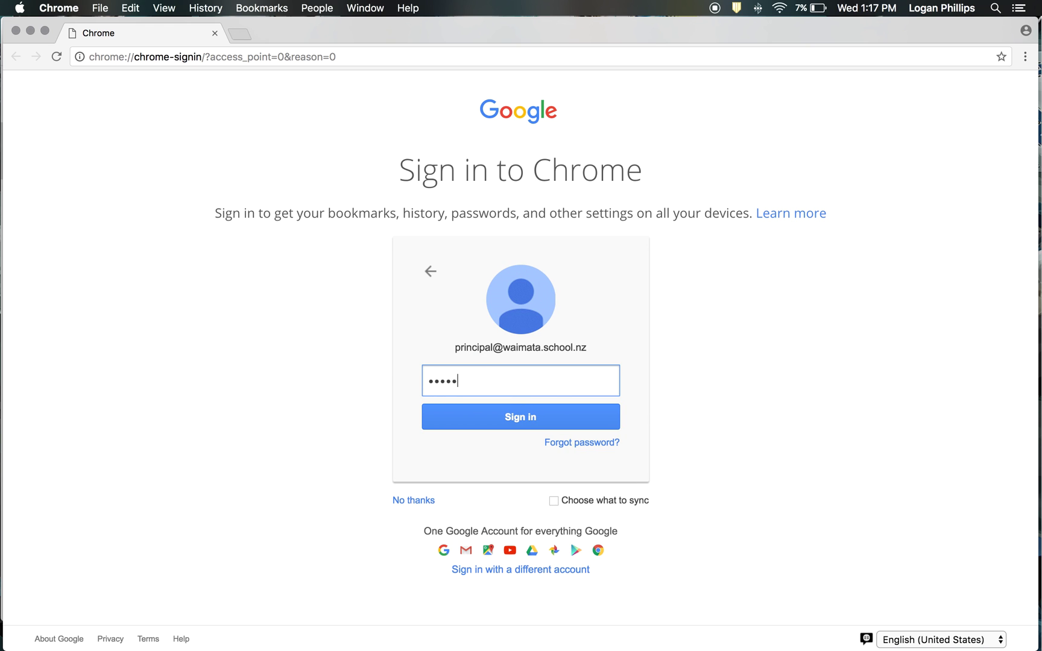
pyautogui.write('••••')
pyautogui.press('Return')
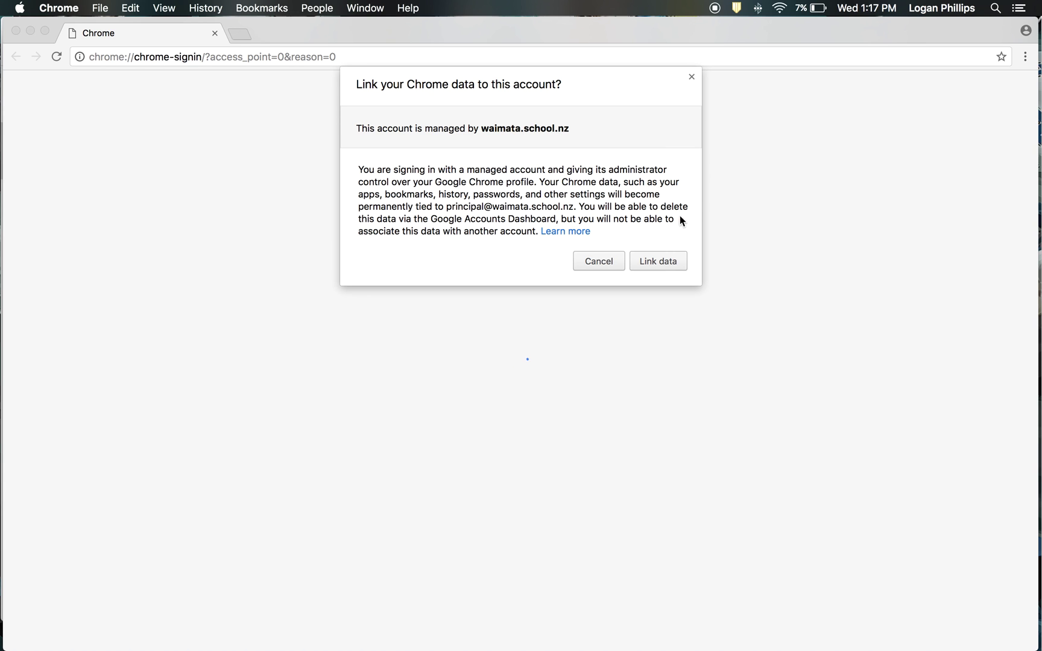
pyautogui.click(659, 262)
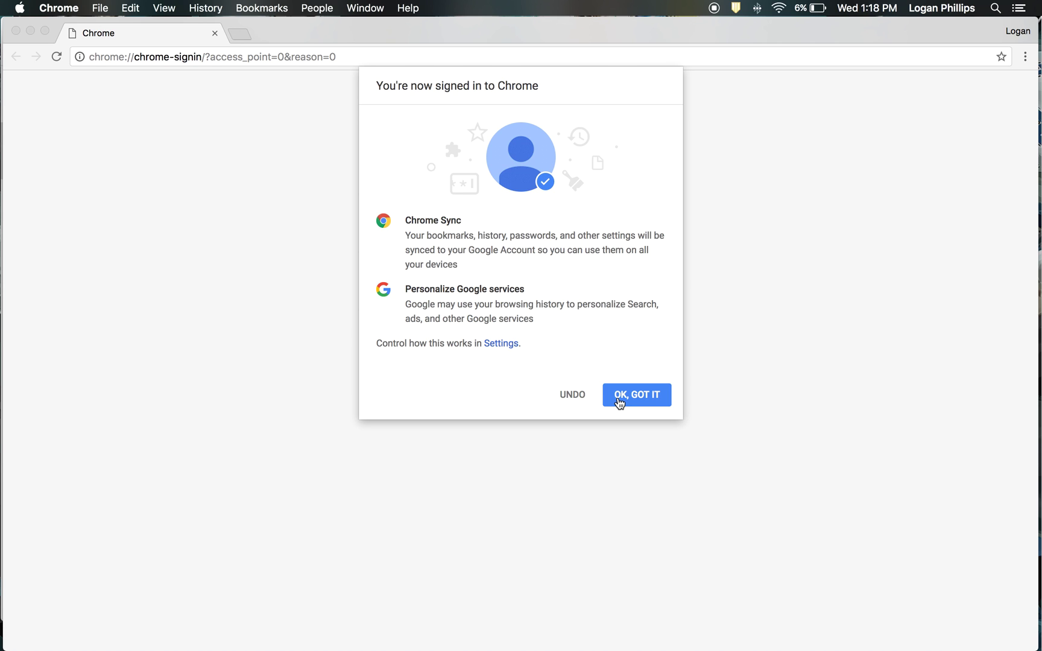
pyautogui.click(617, 398)
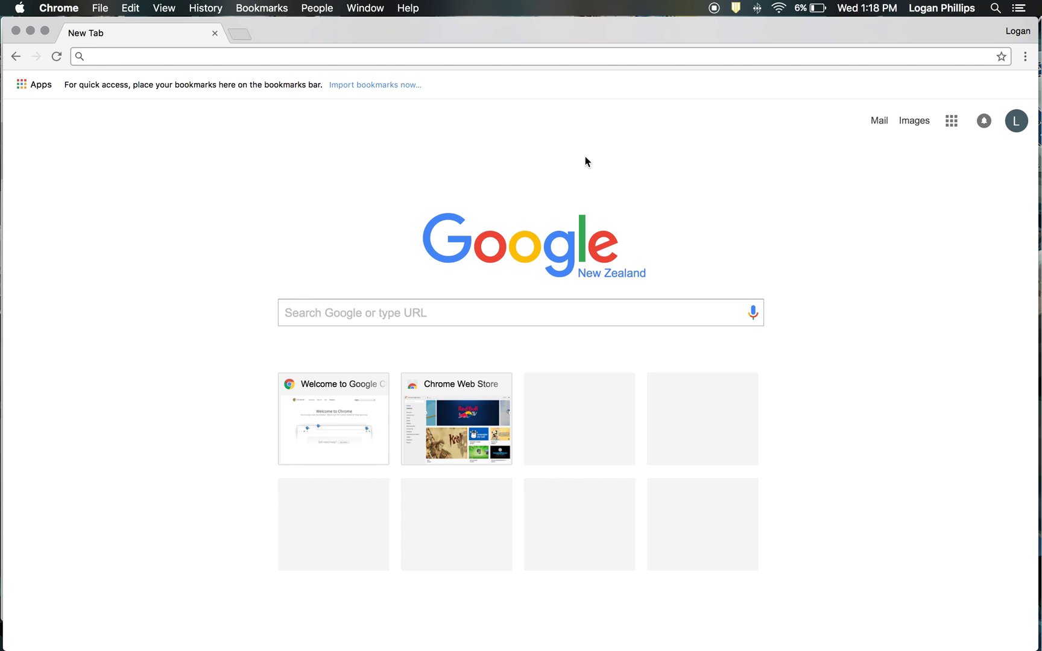
# Check the profile menu and Google account popup to confirm the signed-in account
pyautogui.click(880, 123)
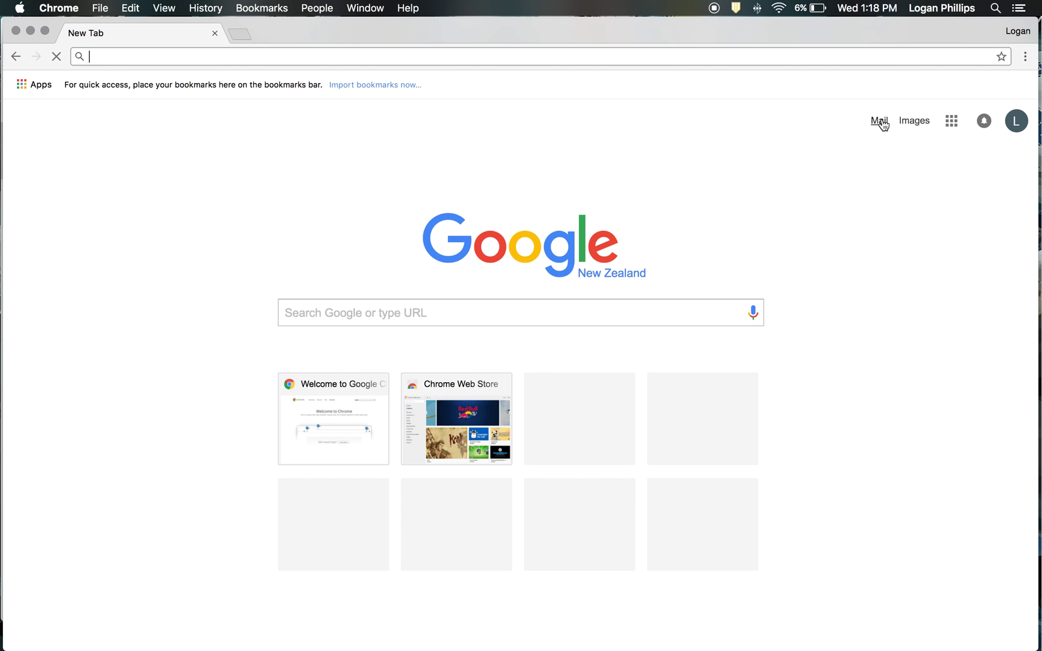
pyautogui.click(1017, 32)
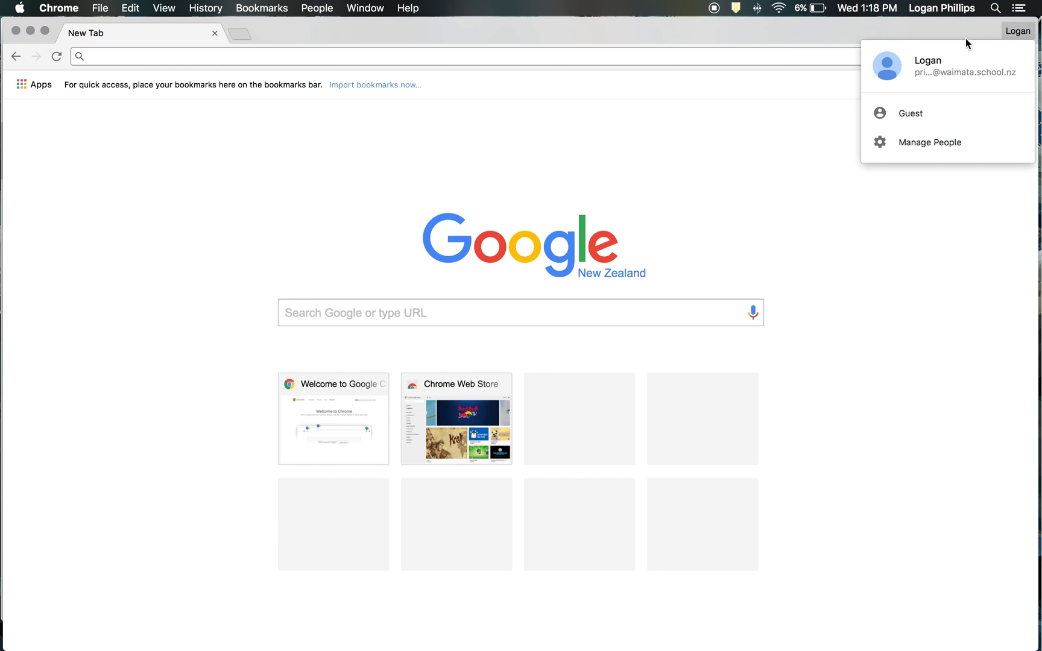
pyautogui.click(757, 195)
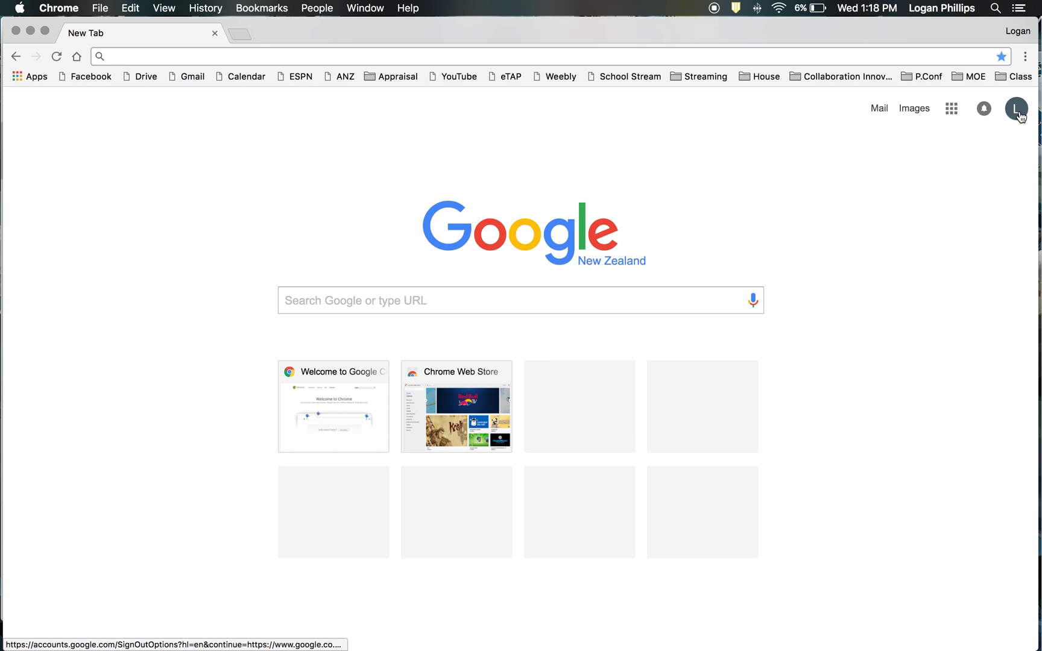
pyautogui.click(1018, 110)
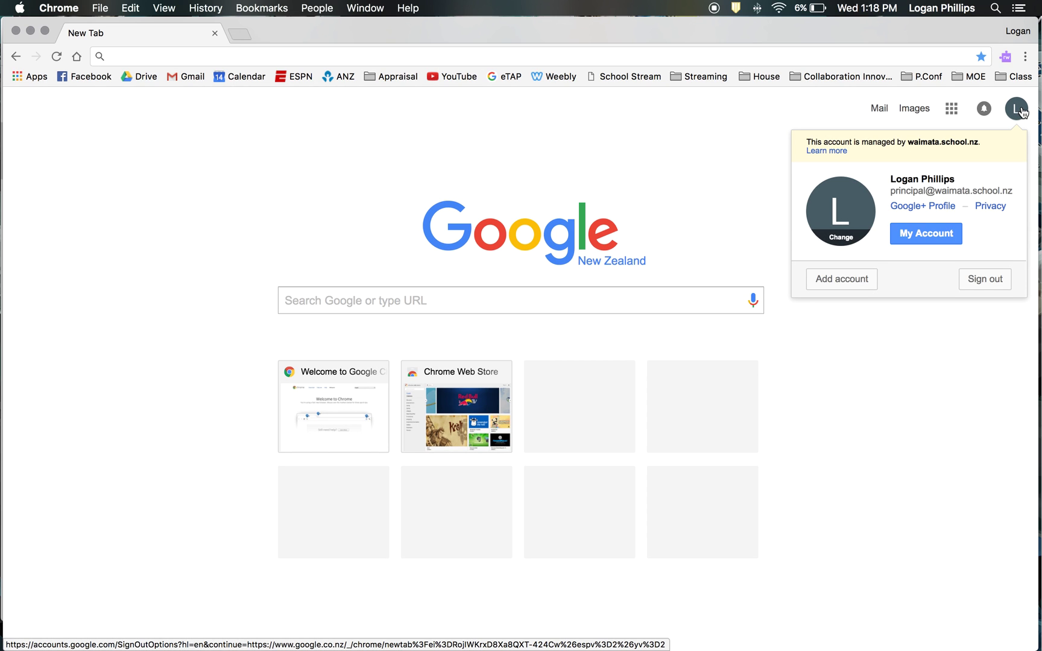
pyautogui.click(1018, 109)
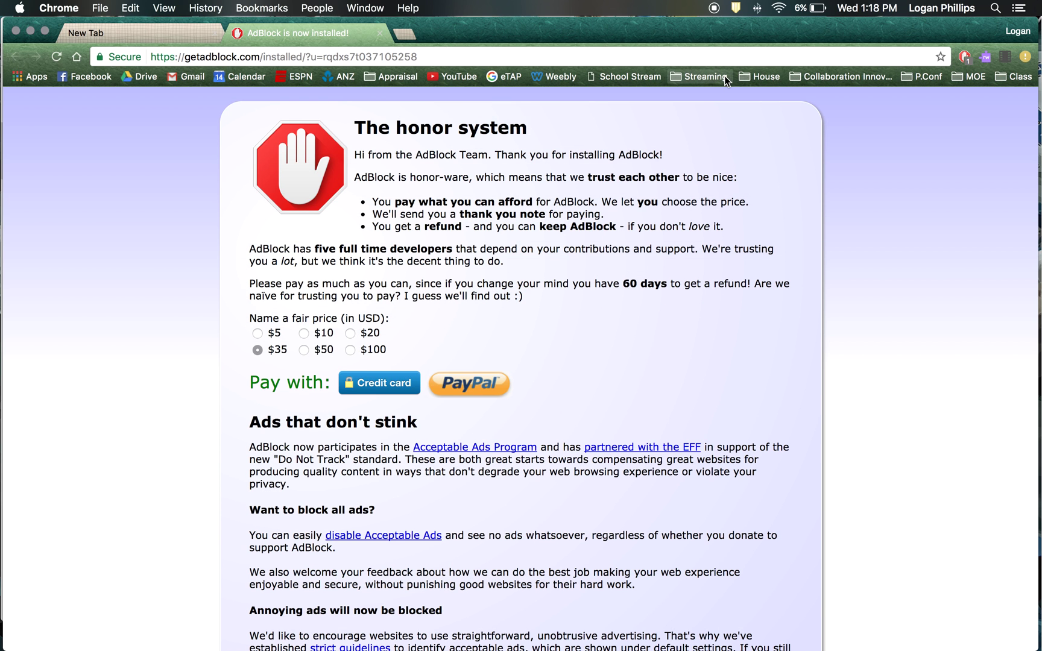
# Look over the 'AdBlock is now installed!' page, then close that tab
pyautogui.scroll(-3, 174, 319)
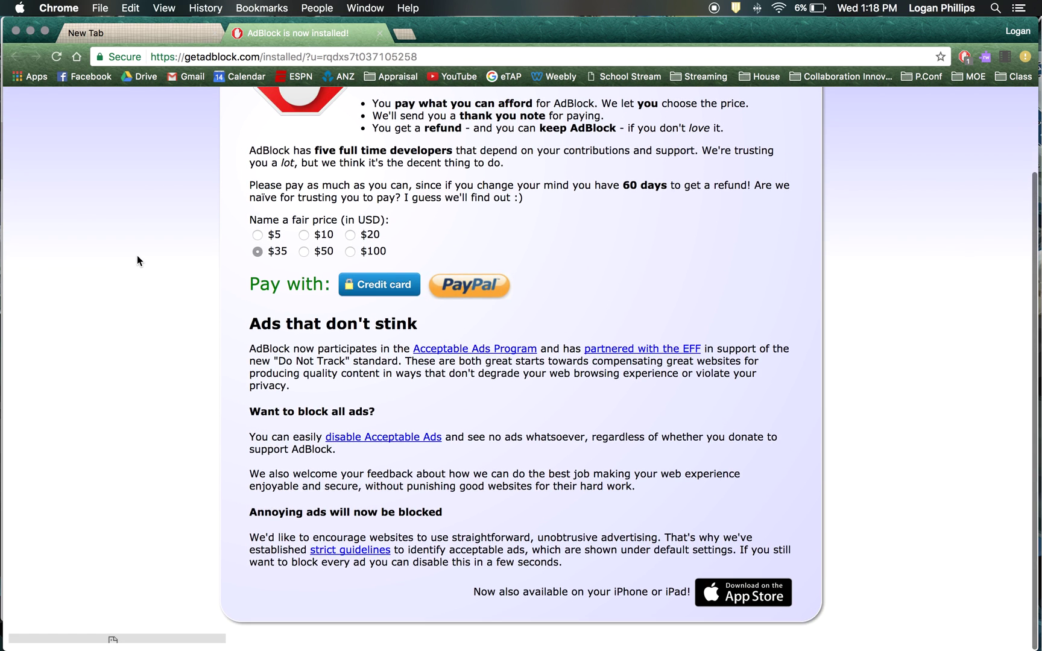
pyautogui.scroll(3, 138, 260)
pyautogui.click(379, 34)
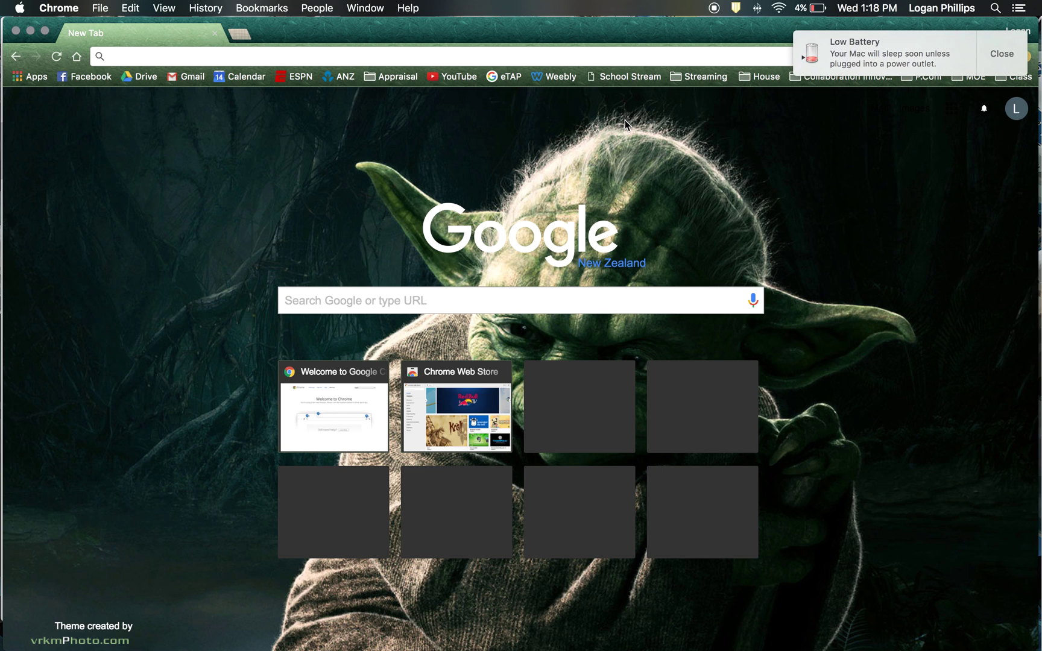
# Dismiss the low battery notice and load the school website waimata.school.nz
pyautogui.click(1003, 55)
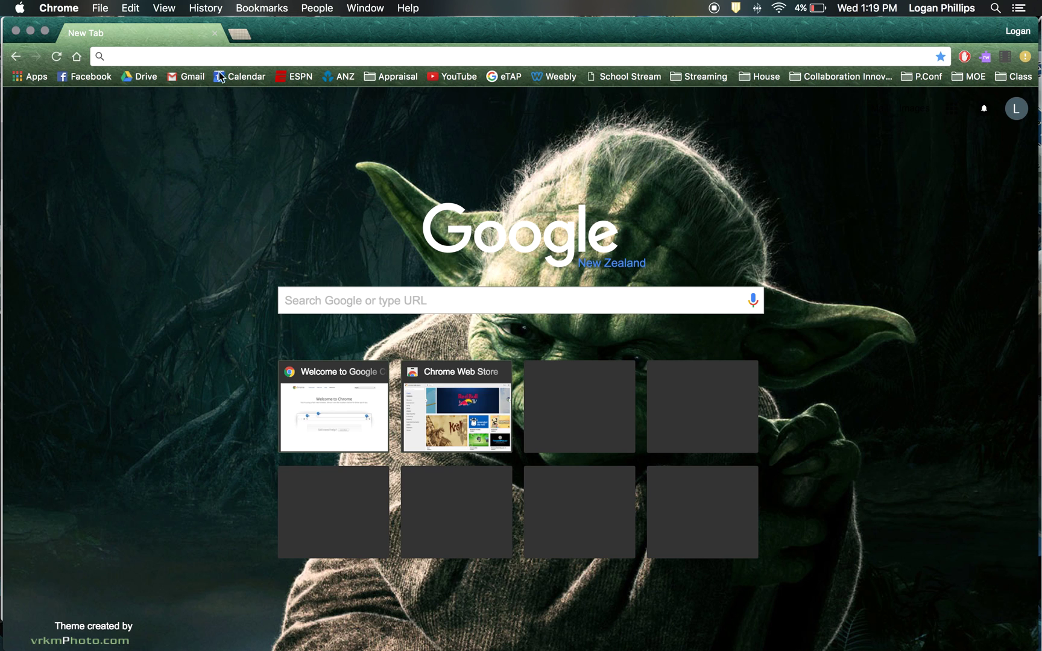
pyautogui.click(175, 57)
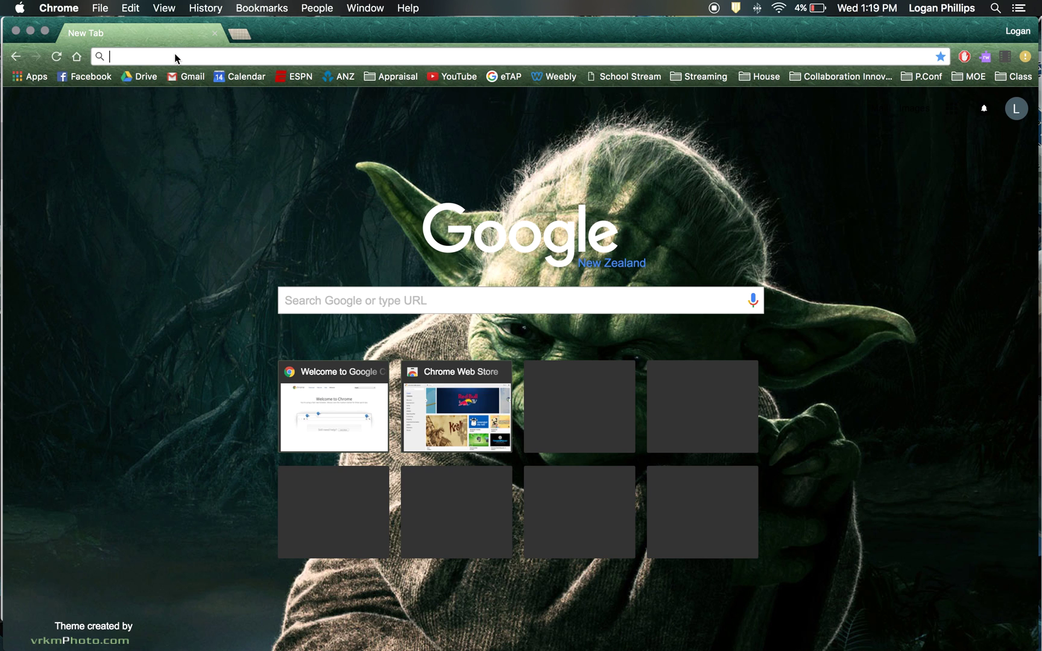
pyautogui.write('waimata.school.nz')
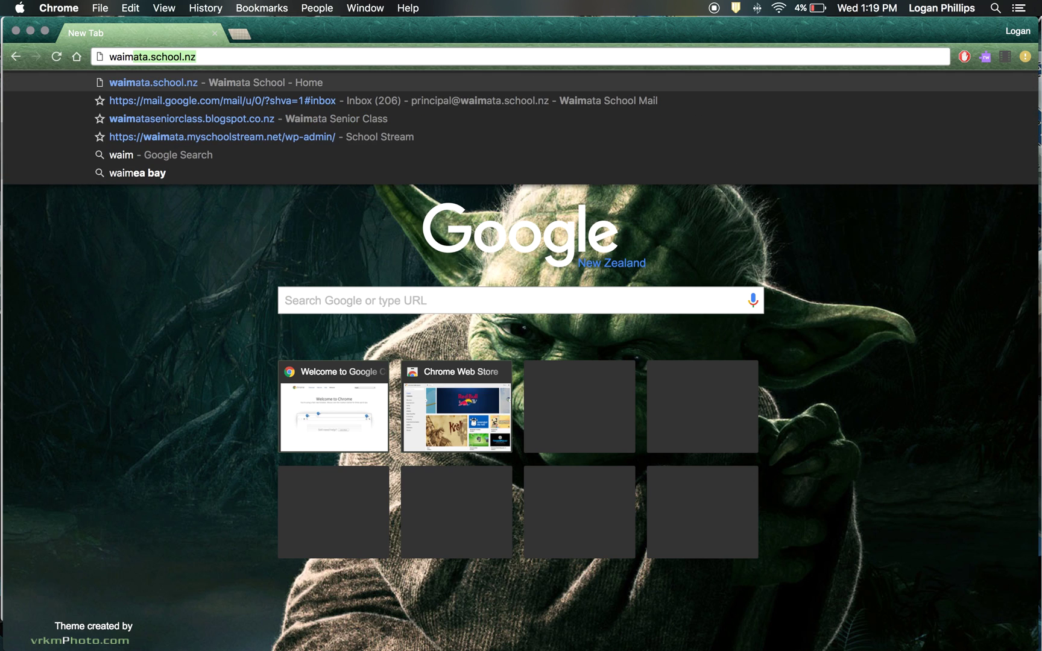
pyautogui.press('Return')
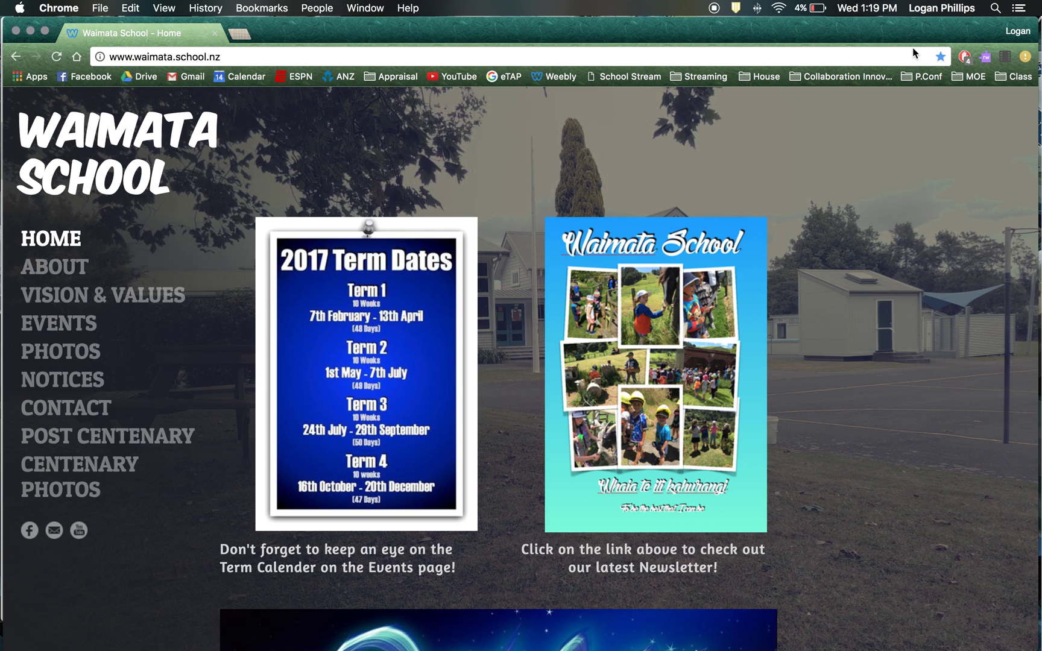
# Bookmark the homepage as 'Waimata School Website' in the Class folder
pyautogui.click(941, 57)
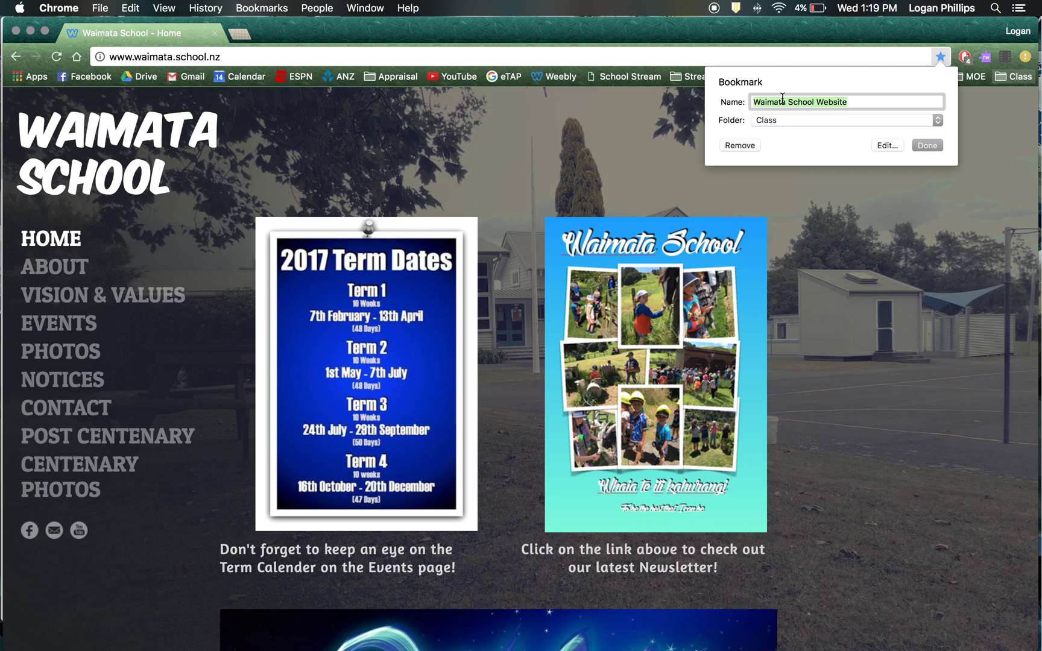
pyautogui.click(768, 123)
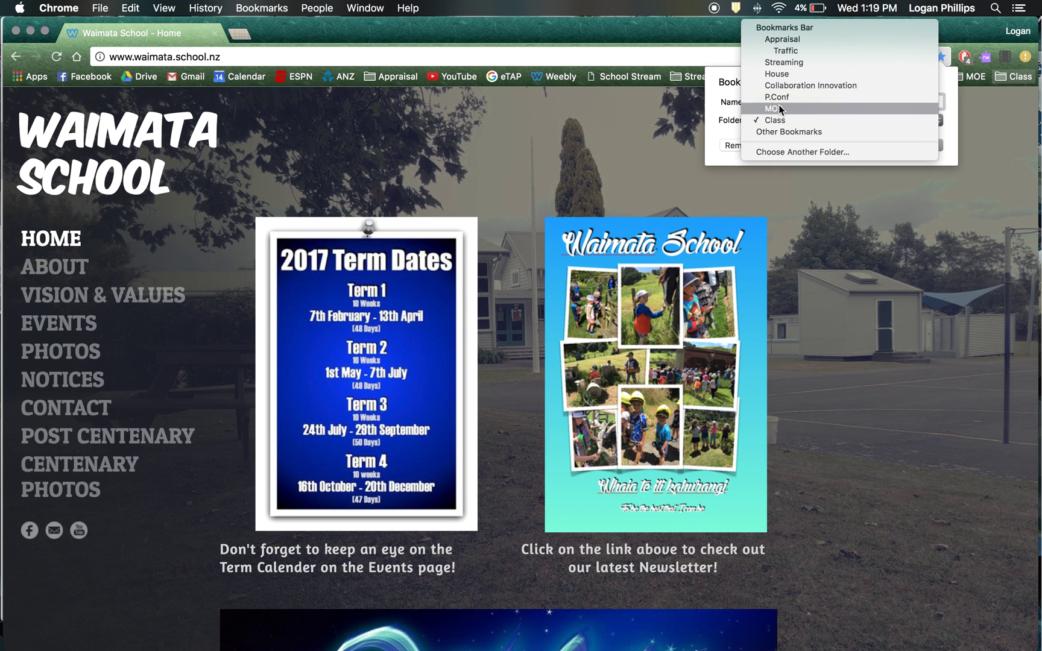
pyautogui.click(600, 147)
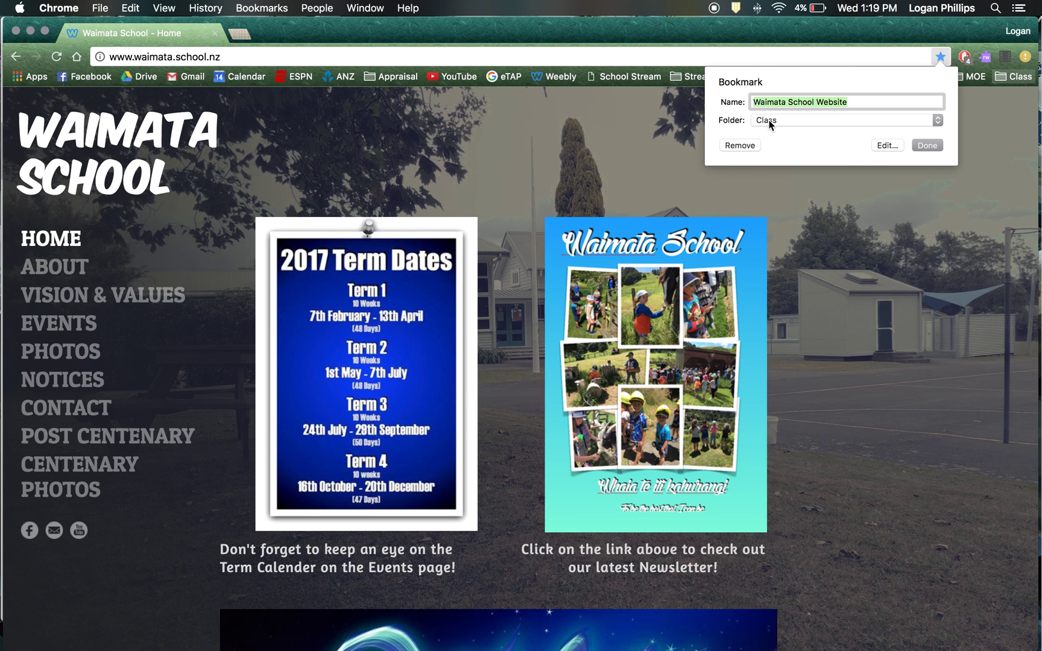
pyautogui.click(929, 146)
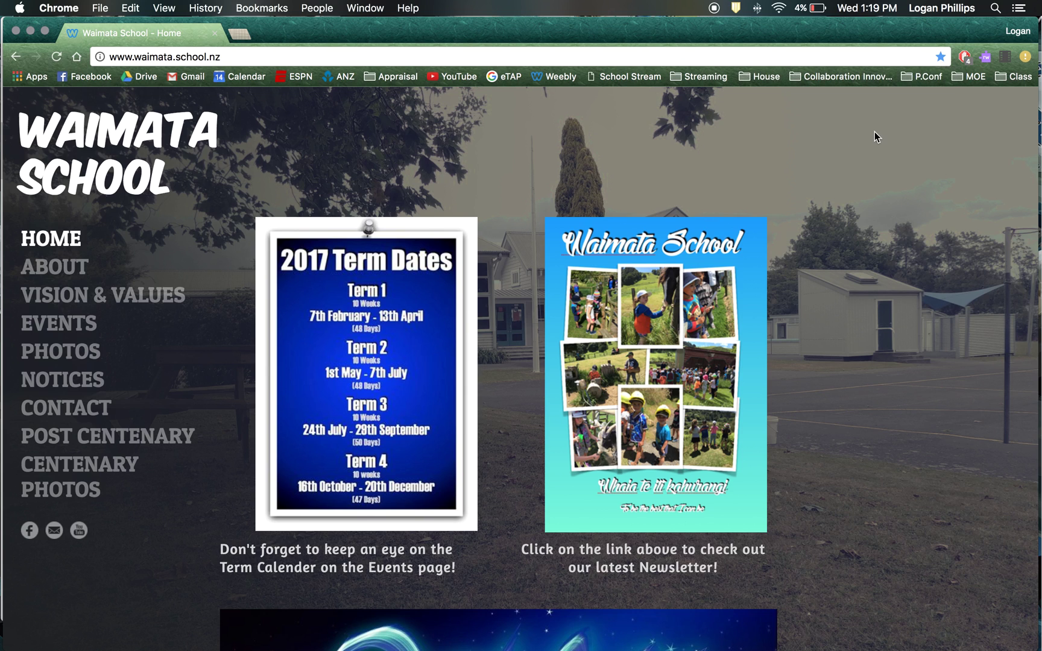
pyautogui.click(1012, 77)
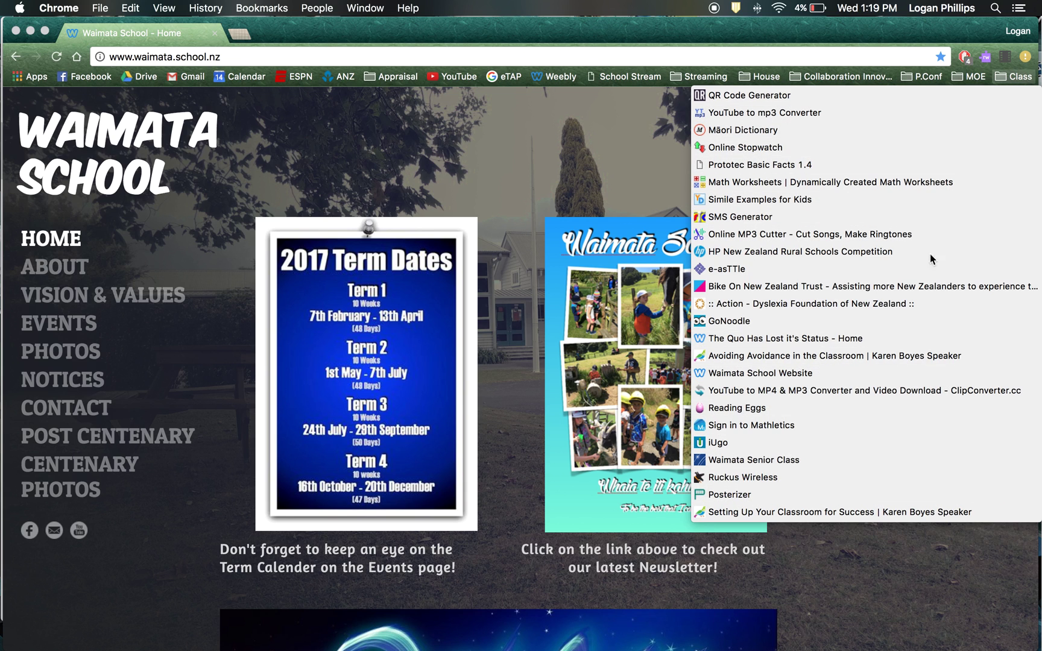
pyautogui.click(965, 79)
pyautogui.click(964, 80)
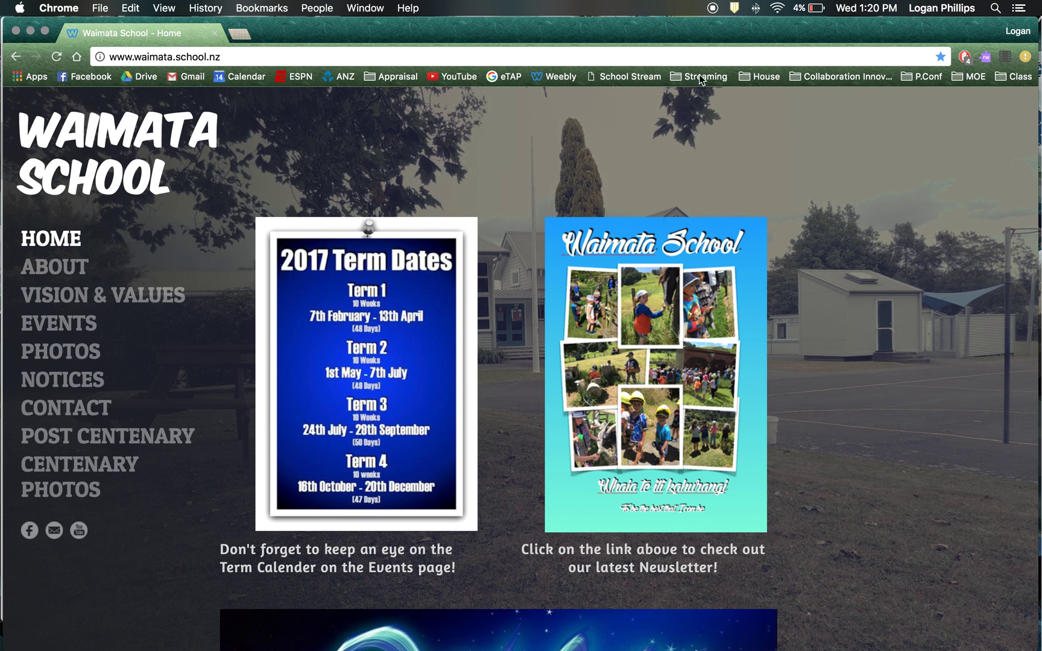
pyautogui.click(799, 79)
pyautogui.click(383, 77)
pyautogui.click(383, 77)
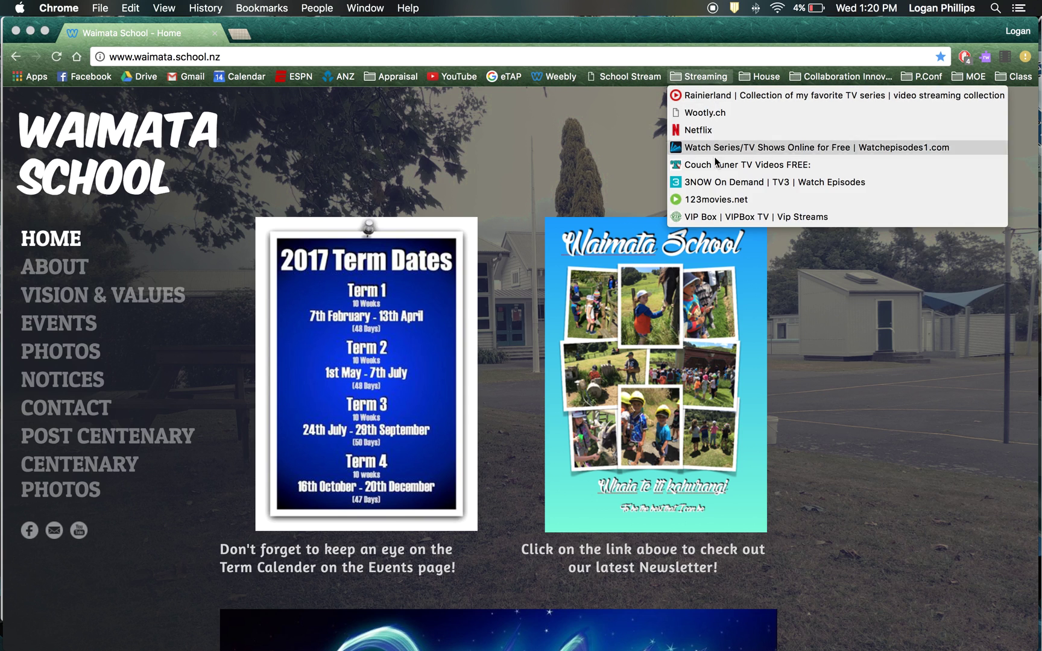
pyautogui.moveTo(840, 77)
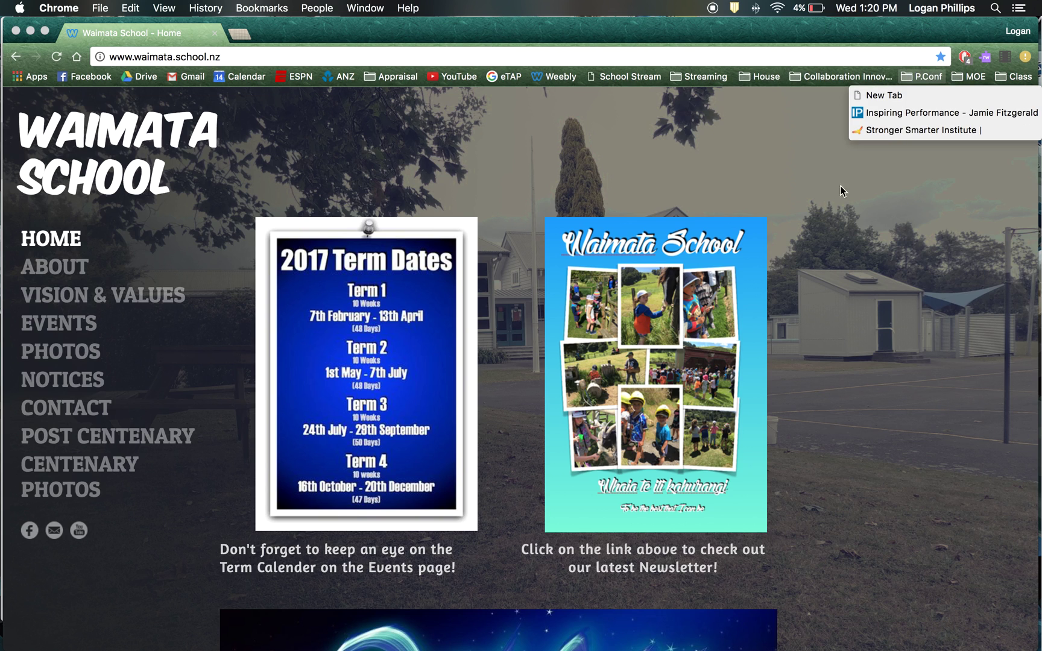
pyautogui.press('Right')
pyautogui.click(569, 191)
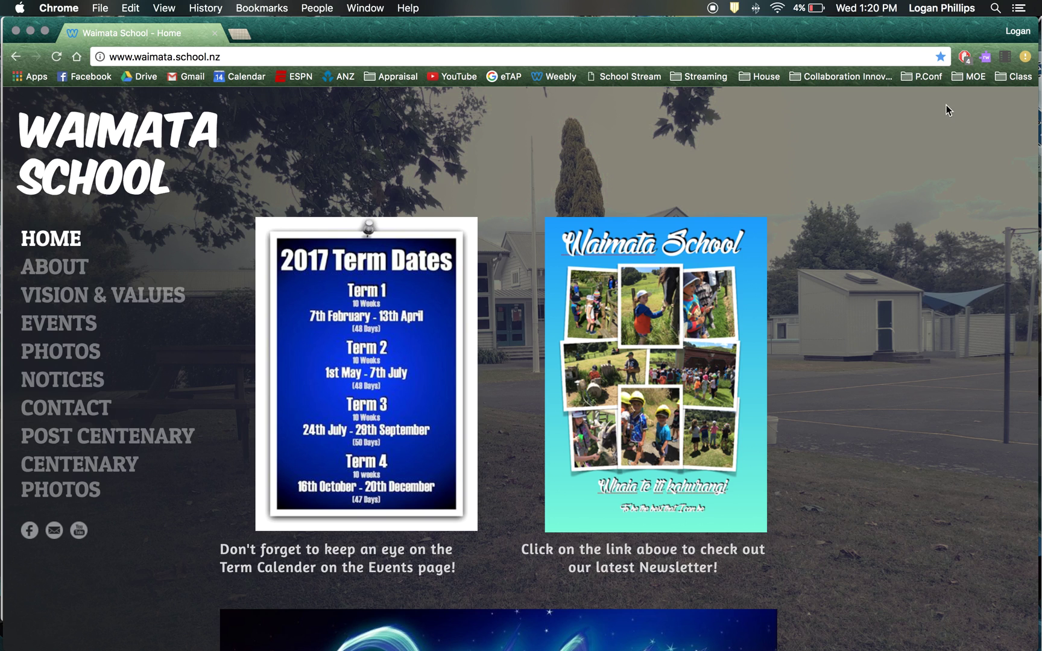
# Open Chrome Settings in a new tab and go to Advanced sync settings
pyautogui.click(1024, 57)
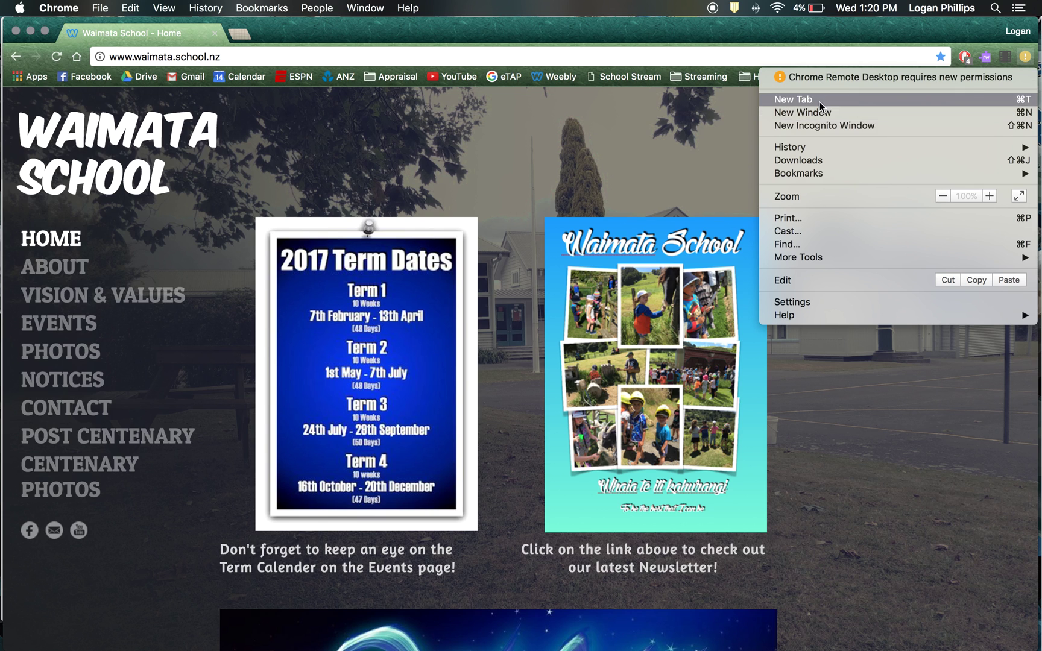
pyautogui.click(788, 302)
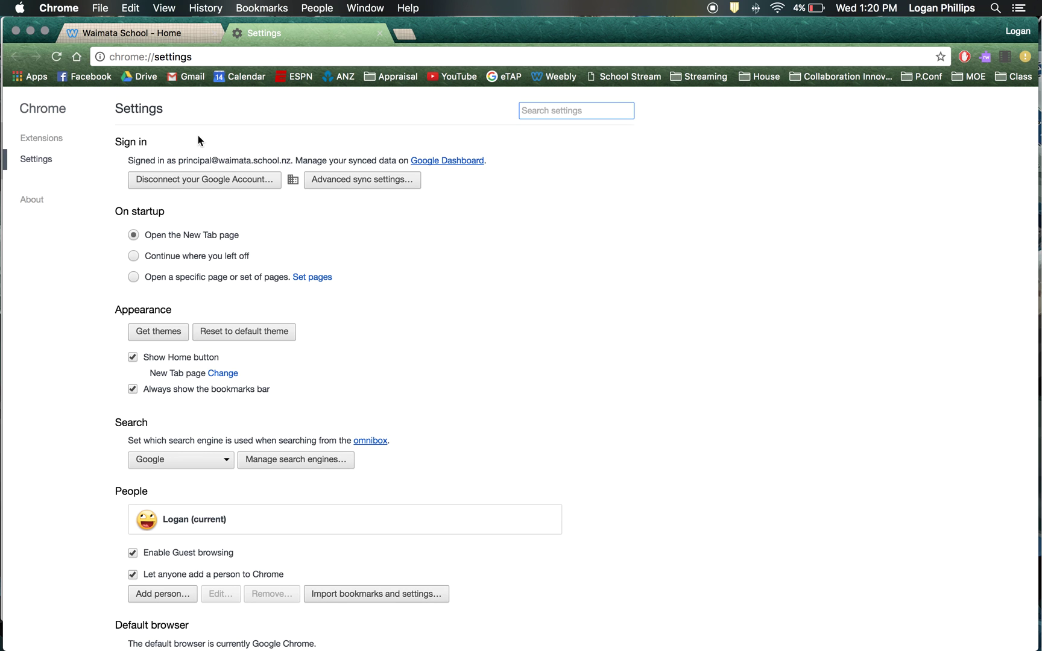
pyautogui.click(335, 179)
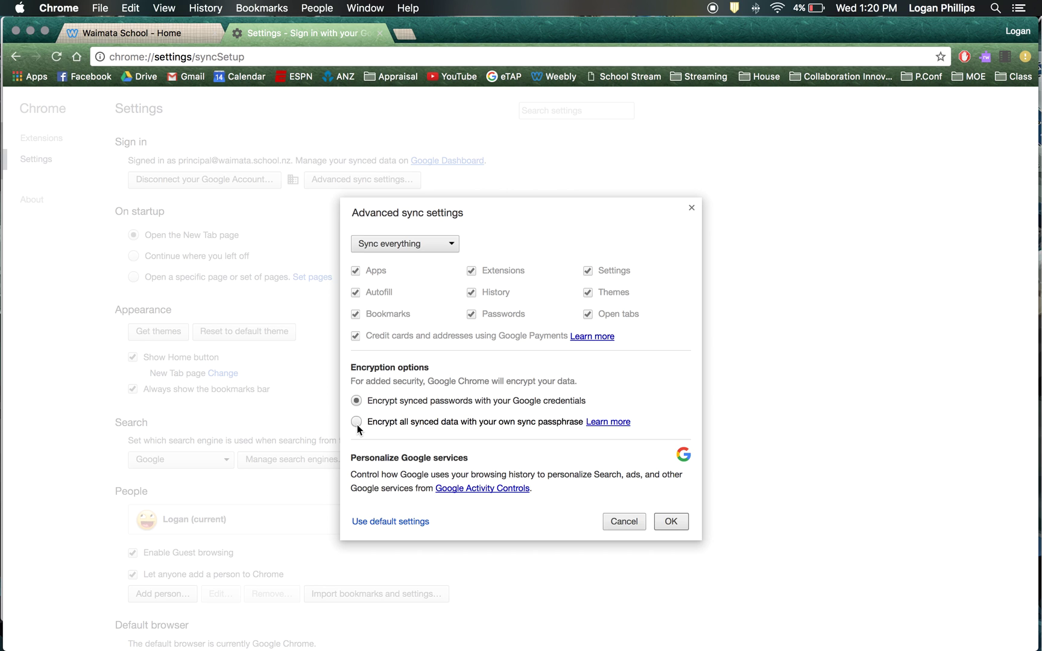
# Try Choose what to sync without credit cards, then revert to Sync everything and save
pyautogui.click(423, 246)
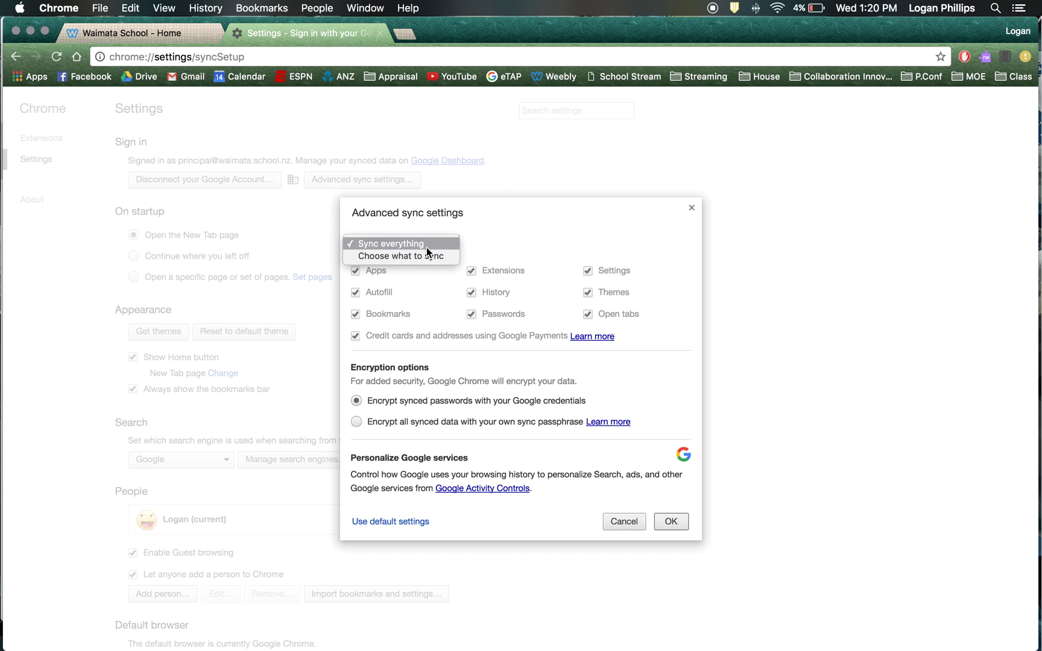
pyautogui.click(409, 255)
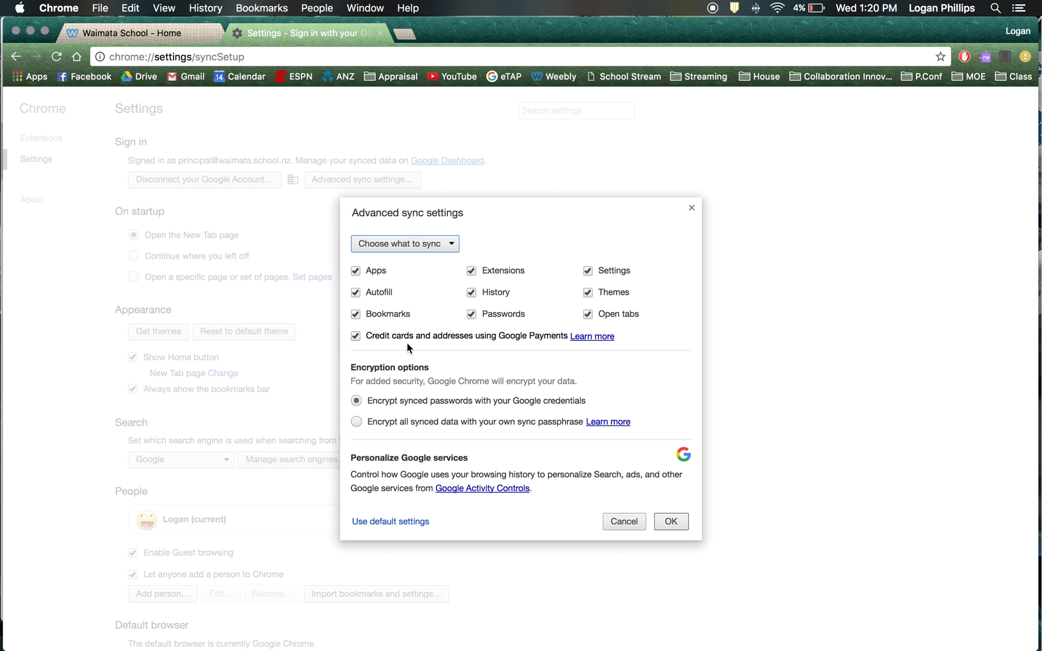
pyautogui.click(353, 338)
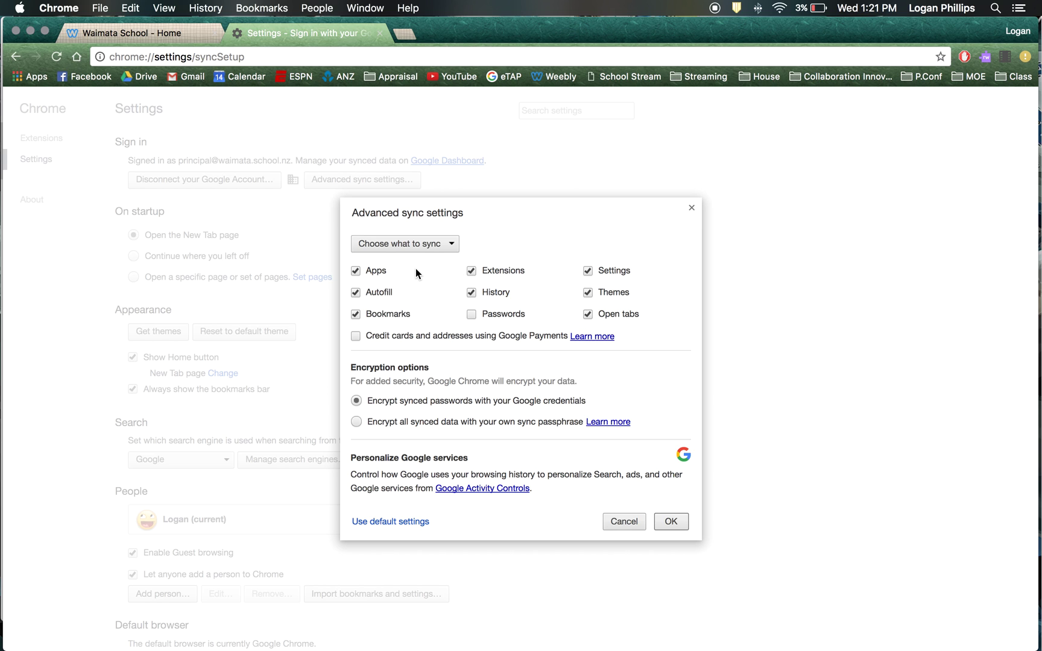
pyautogui.click(393, 242)
pyautogui.click(393, 233)
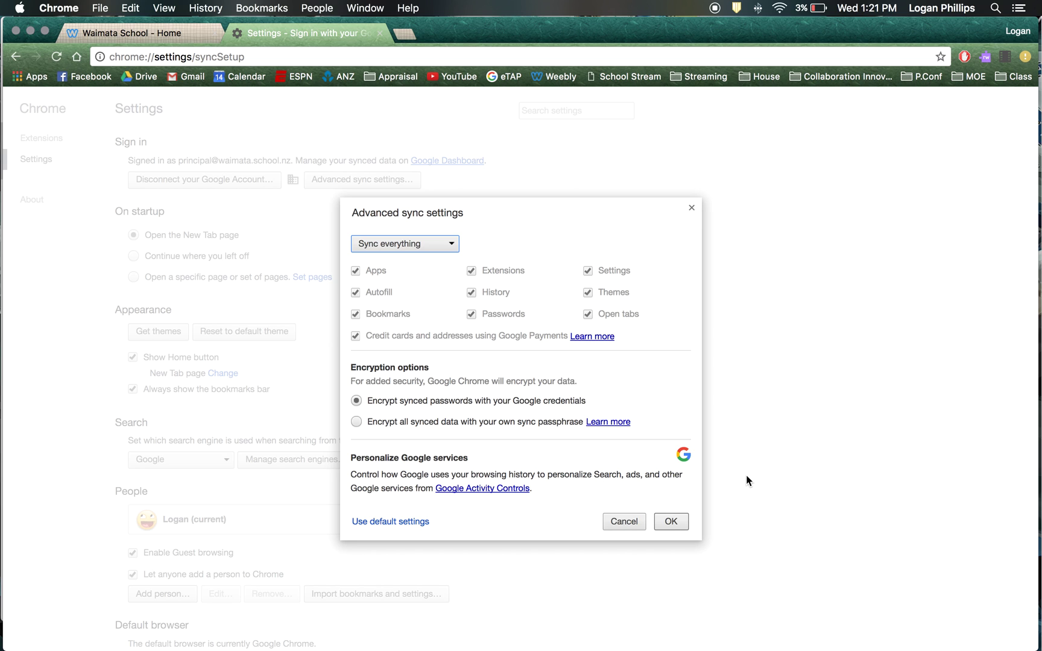
pyautogui.click(670, 522)
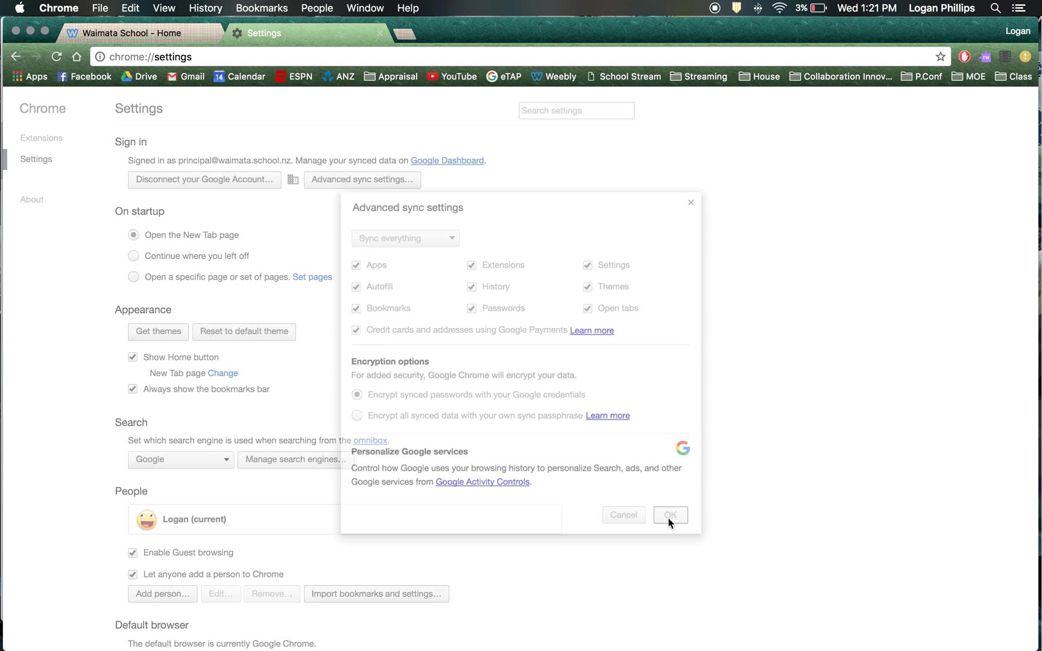